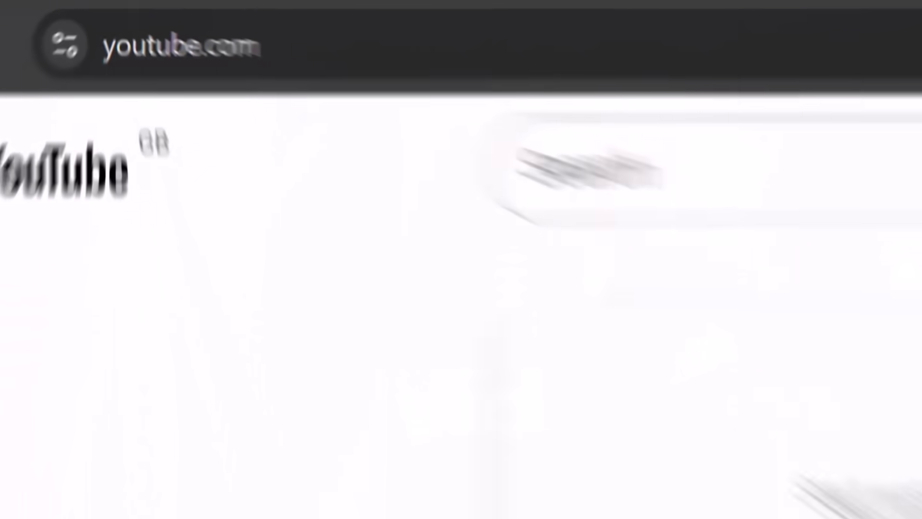
# Switch YouTube's appearance to the dark theme from the ⋮ settings menu.
pyautogui.click(810, 51)
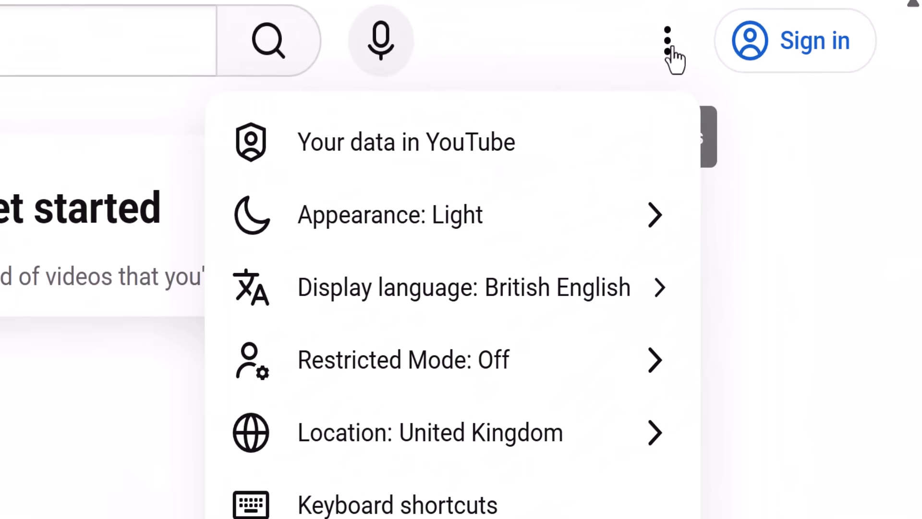
pyautogui.click(763, 129)
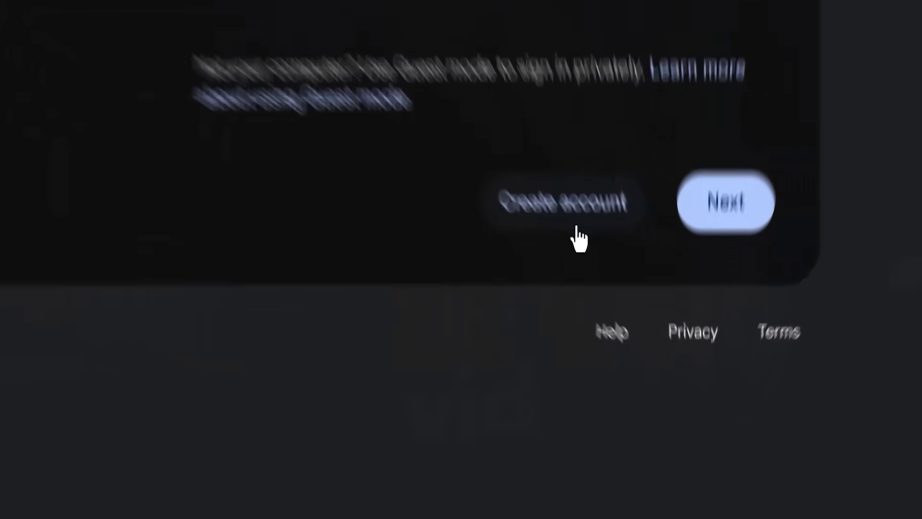
# Start a work Google account and submit the birthday with gender Male.
pyautogui.click(647, 345)
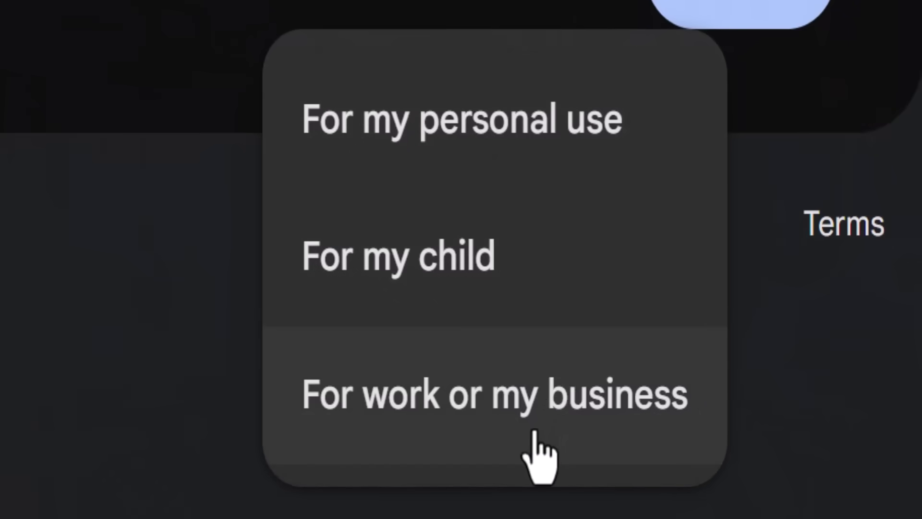
pyautogui.click(534, 431)
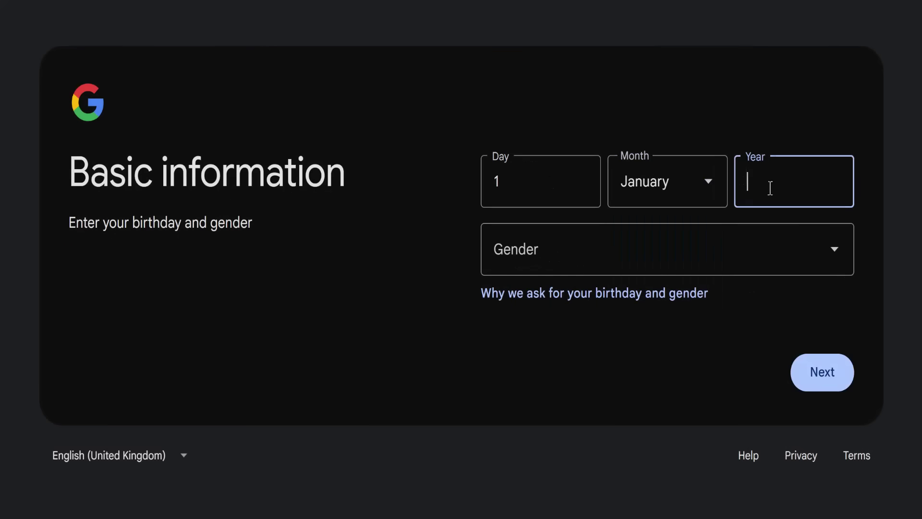
pyautogui.click(824, 380)
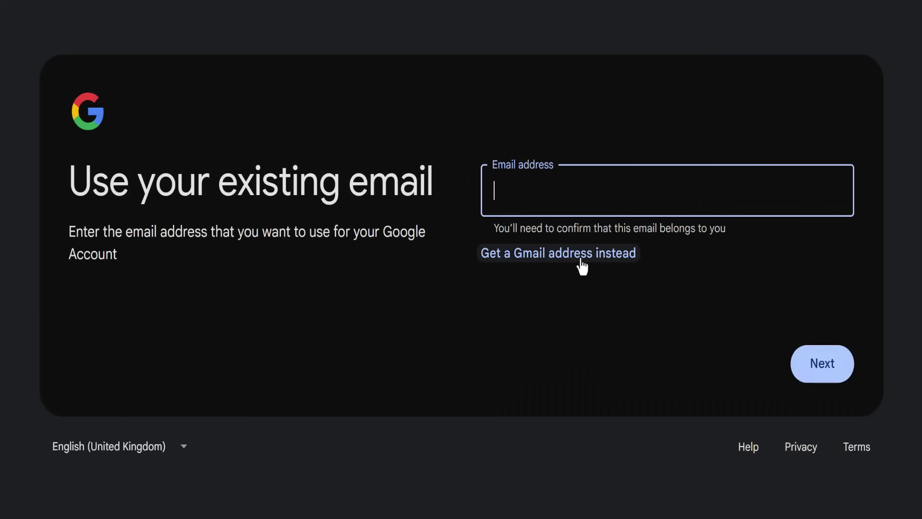
pyautogui.click(582, 263)
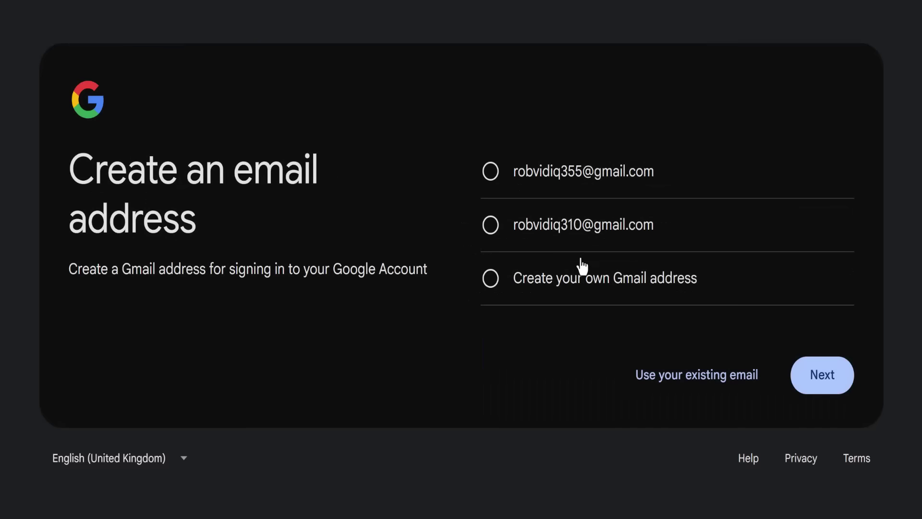
# Take the first suggested Gmail address, then enter and confirm the account password.
pyautogui.click(808, 367)
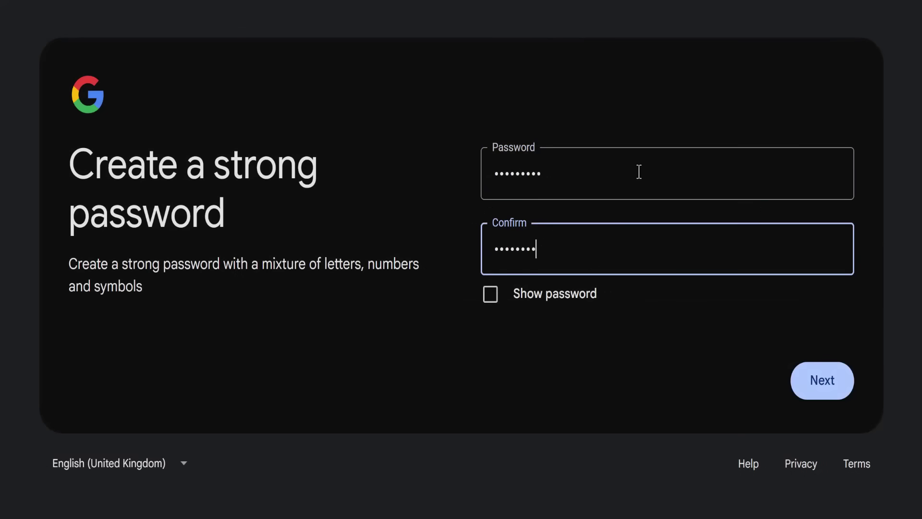
pyautogui.click(490, 294)
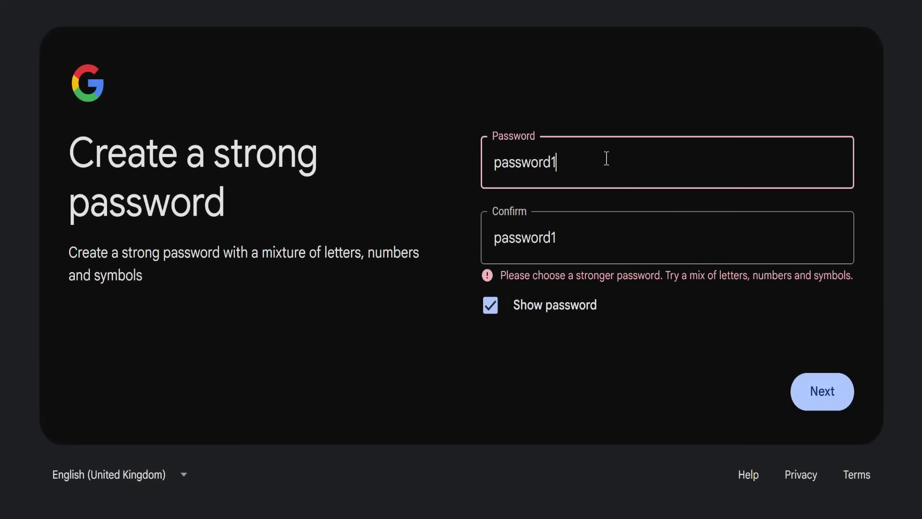
pyautogui.write('2345')
pyautogui.press('Tab')
pyautogui.write('1')
pyautogui.click(841, 399)
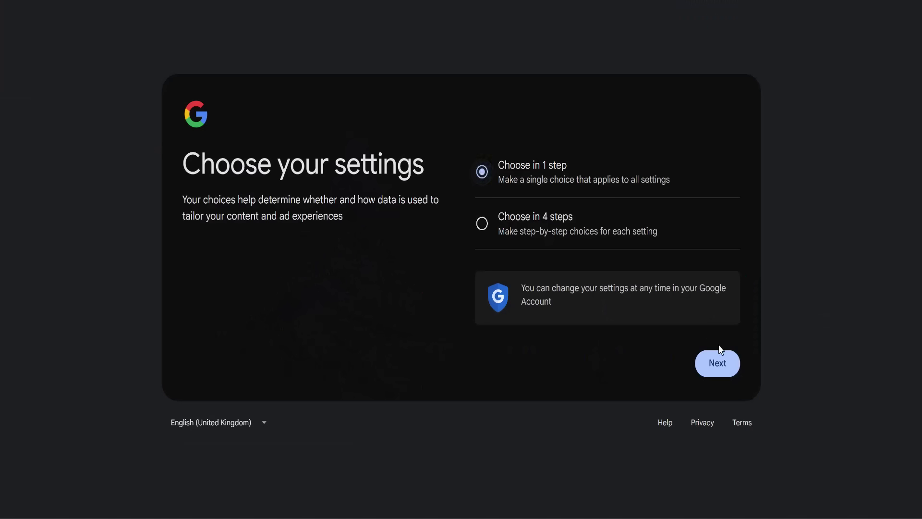
# Reject all personalisation settings and confirm they stay off.
pyautogui.click(720, 358)
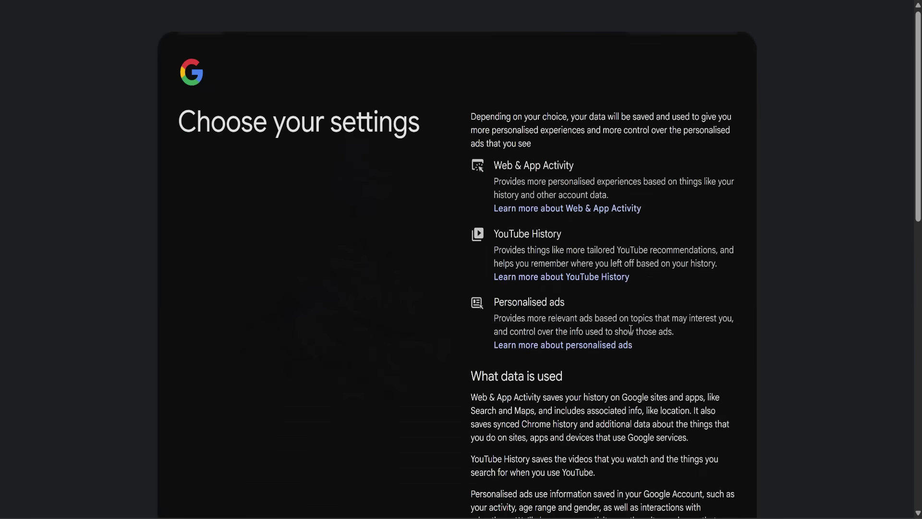
pyautogui.scroll(-10, 650, 318)
pyautogui.click(653, 376)
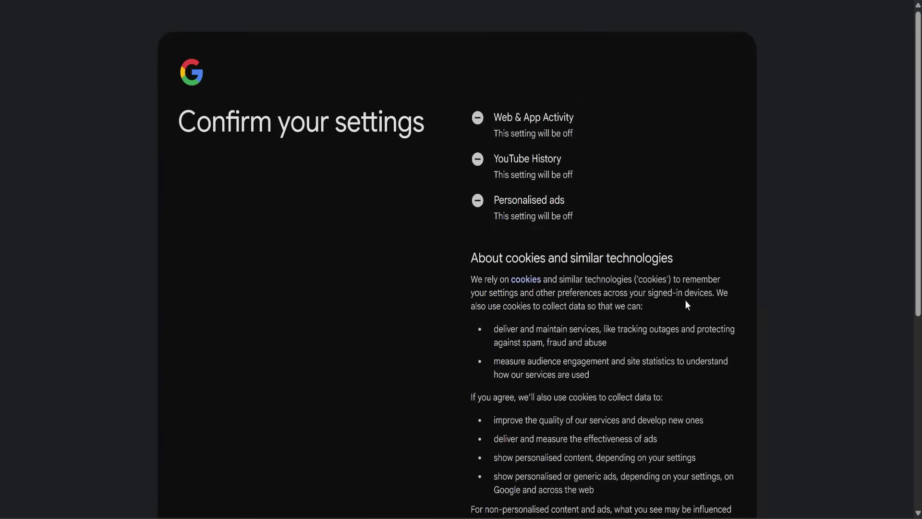
pyautogui.scroll(-6, 684, 300)
pyautogui.click(674, 408)
# Accept the Privacy and Terms and skip the business setup.
pyautogui.scroll(-9, 702, 233)
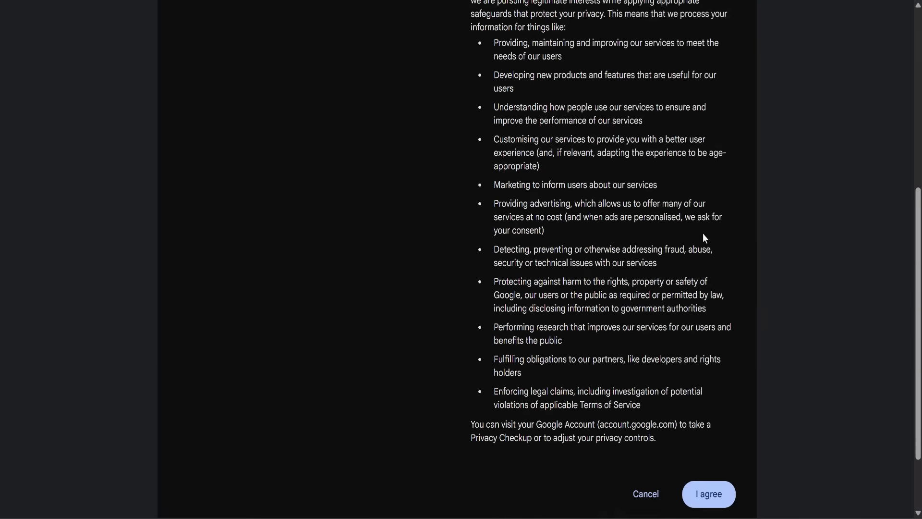
pyautogui.click(717, 414)
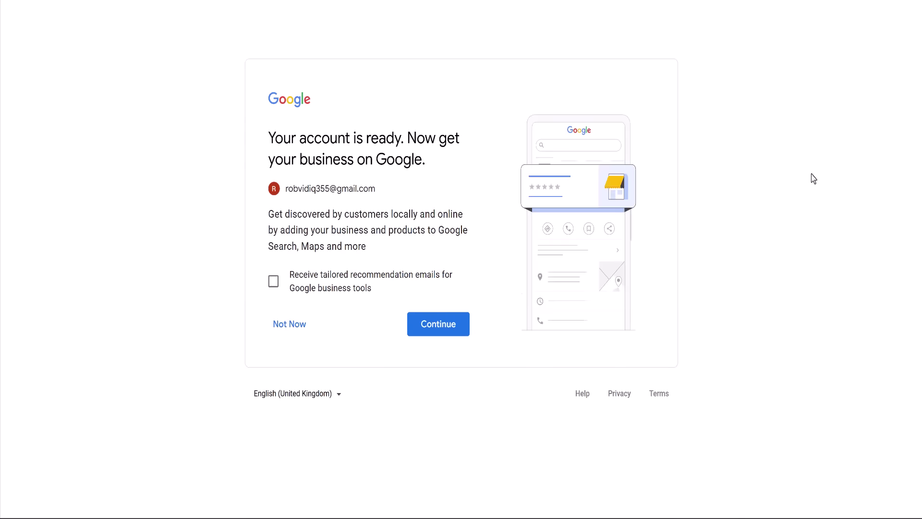
pyautogui.click(280, 328)
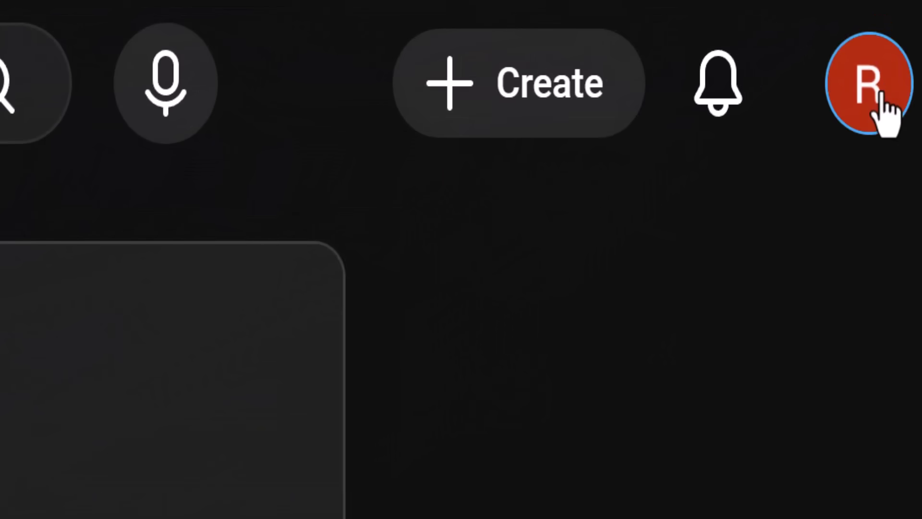
# Open the new account's avatar menu at the top right of YouTube.
pyautogui.click(881, 96)
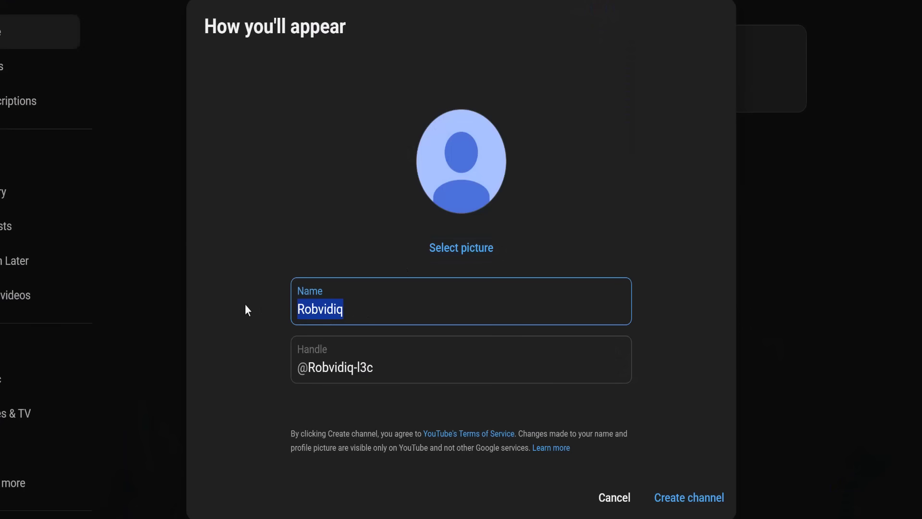
# Create the channel with the chosen name and a cropped photo from the computer as profile picture.
pyautogui.write('RobFromVidIQ')
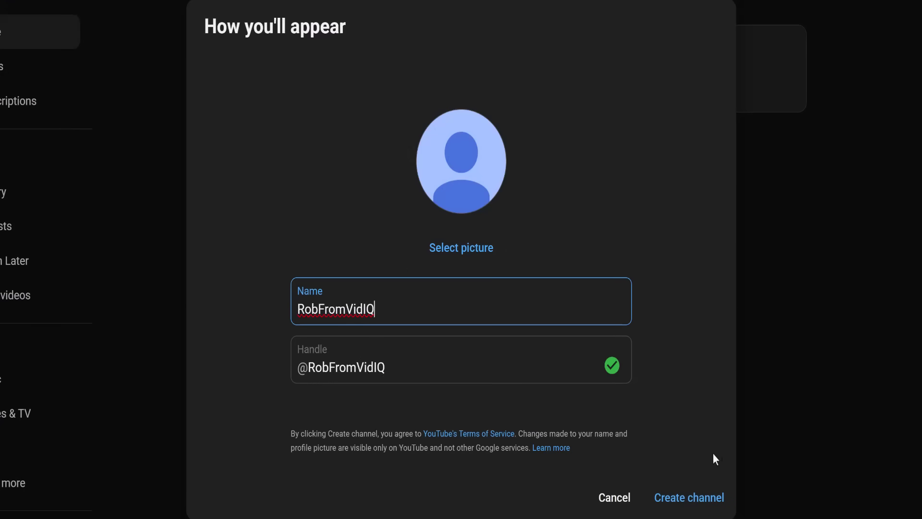
pyautogui.click(464, 254)
pyautogui.click(640, 82)
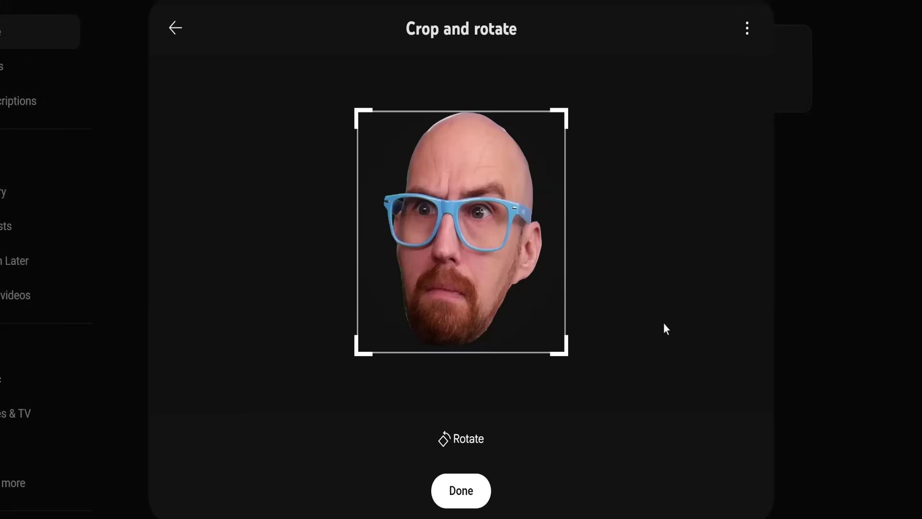
pyautogui.click(468, 490)
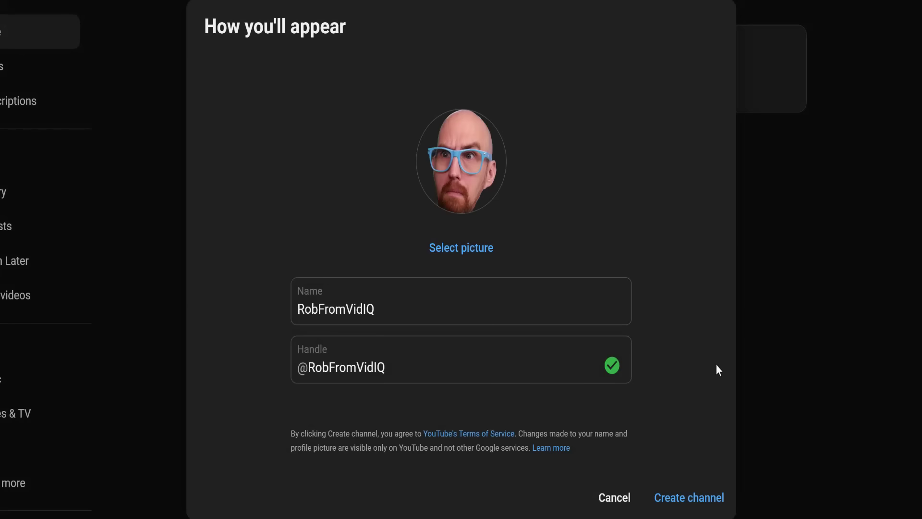
pyautogui.click(705, 499)
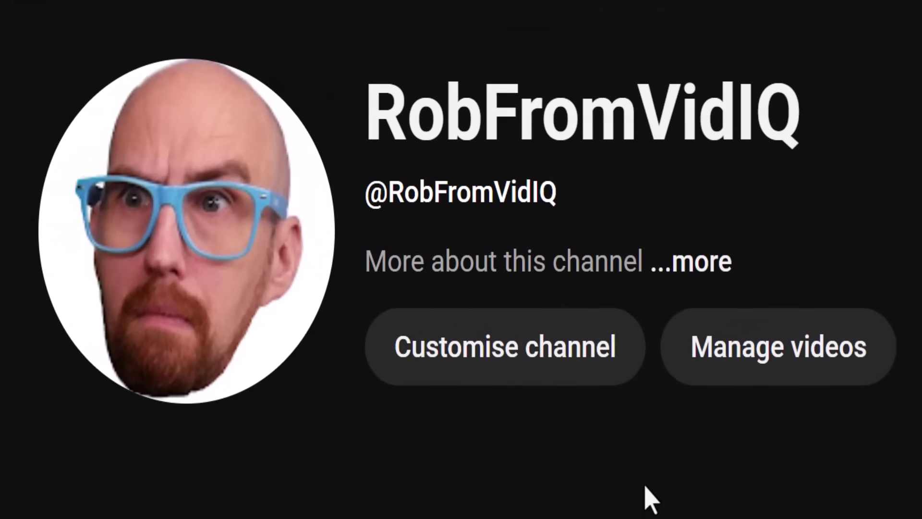
# Dismiss the Studio welcome and open the Channel section of Settings.
pyautogui.click(552, 363)
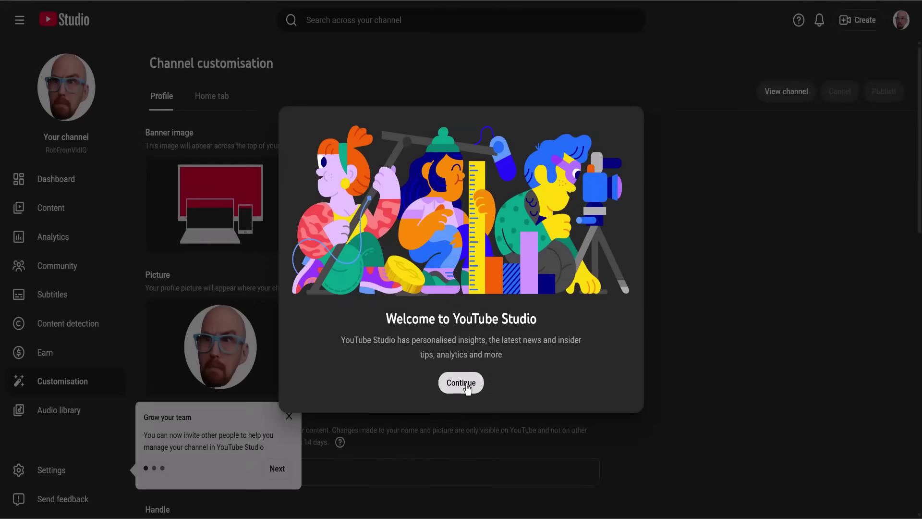
pyautogui.click(465, 384)
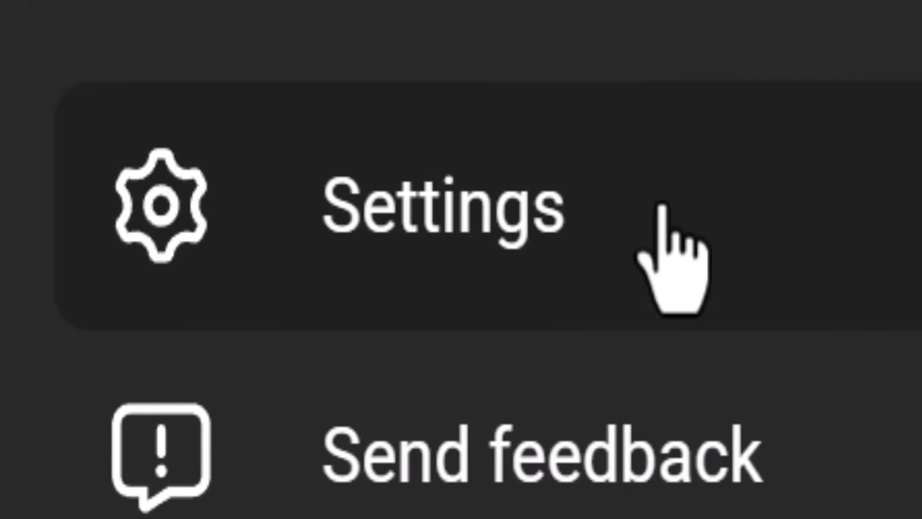
pyautogui.click(524, 255)
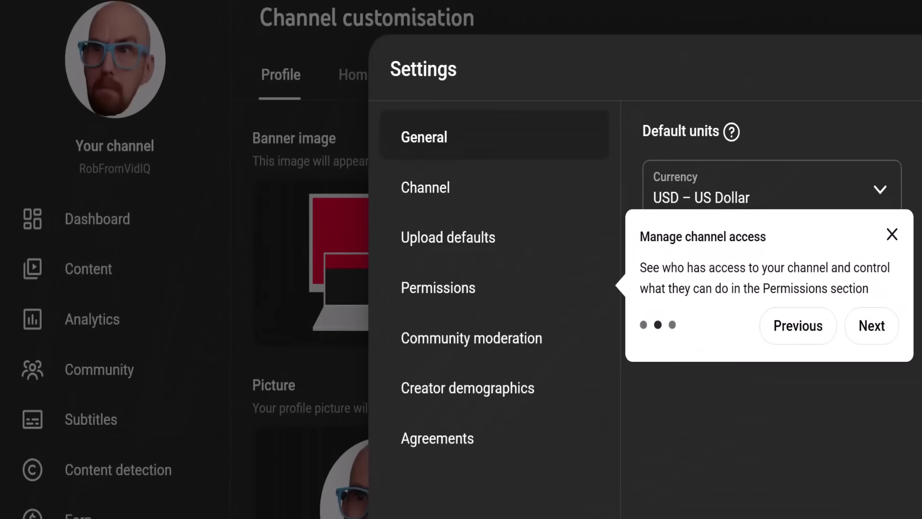
pyautogui.click(494, 194)
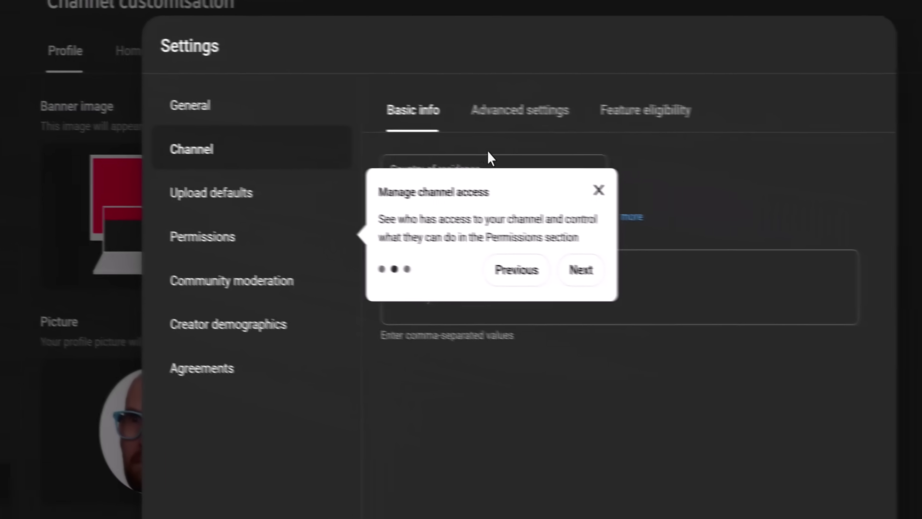
pyautogui.click(602, 191)
# Expand Intermediate features under Feature eligibility and start phone number verification.
pyautogui.click(662, 115)
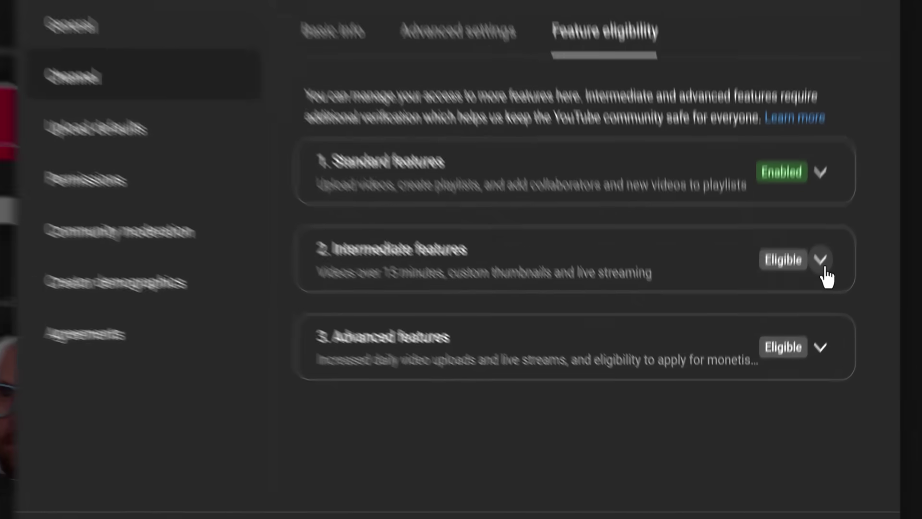
pyautogui.click(809, 304)
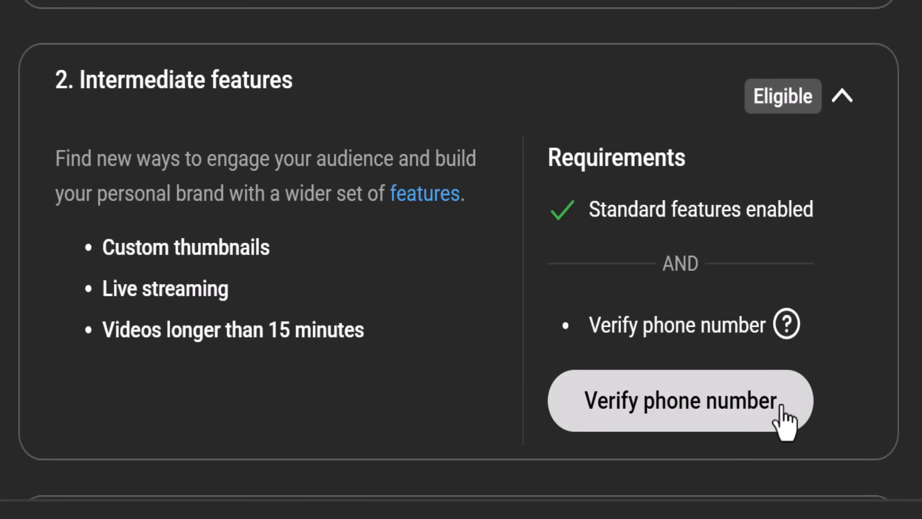
pyautogui.click(781, 407)
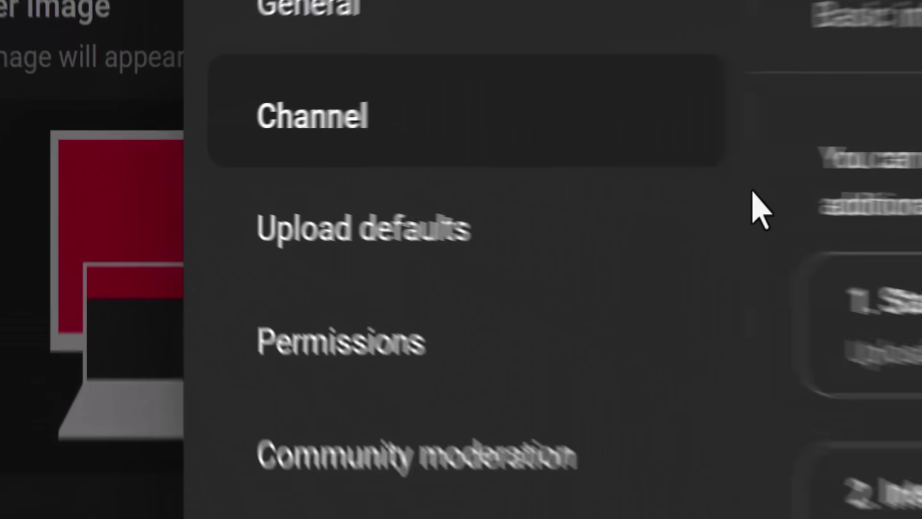
# Set the default visibility for new uploads to Private.
pyautogui.click(618, 256)
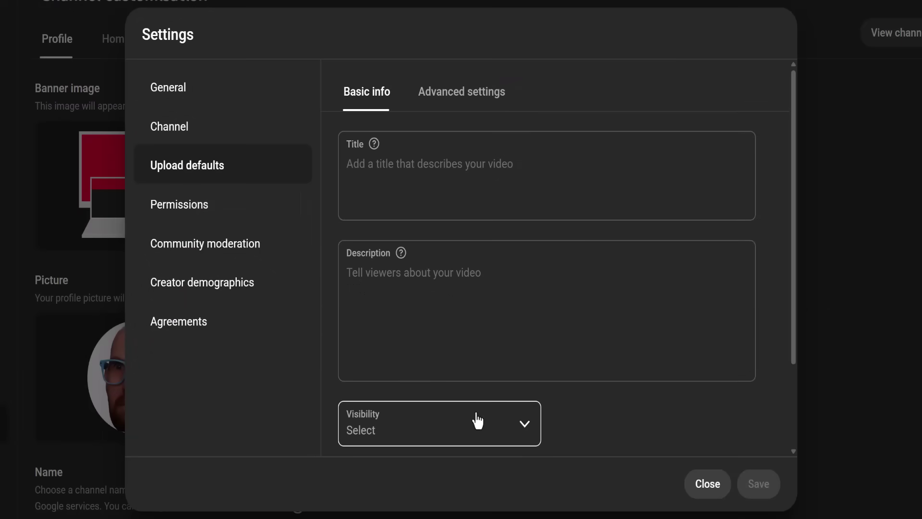
pyautogui.click(527, 426)
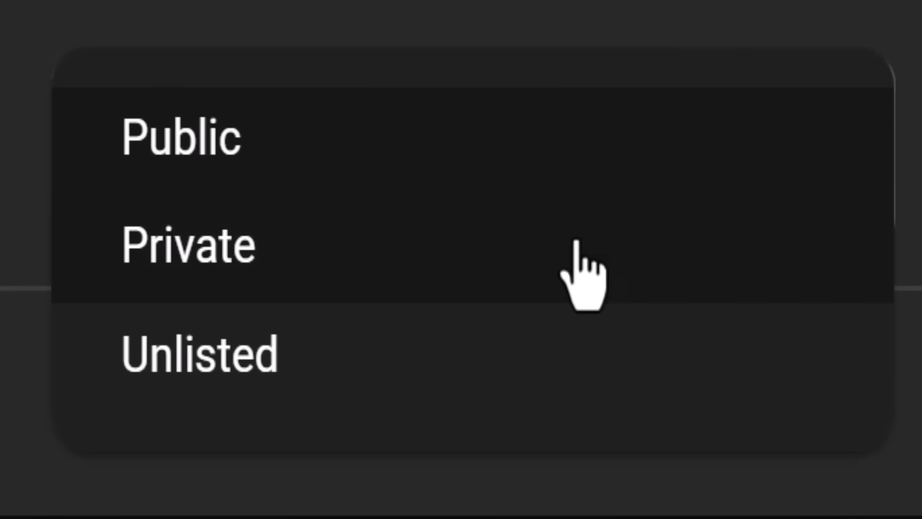
pyautogui.click(576, 243)
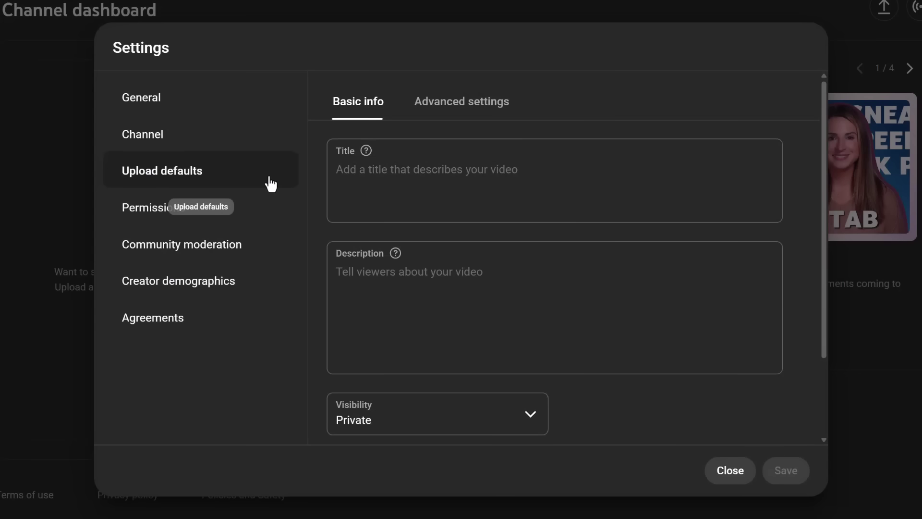
# Go to the Channel's Advanced settings to review the Made for Kids audience option.
pyautogui.click(221, 152)
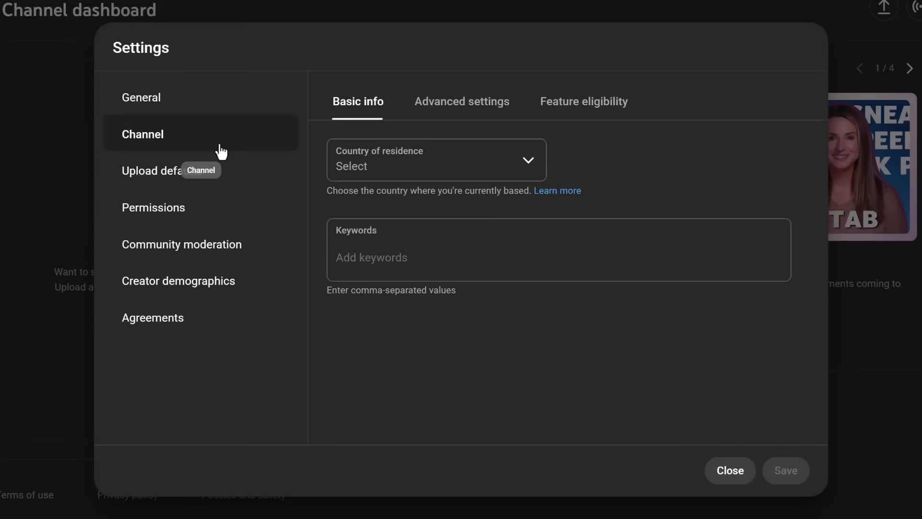
pyautogui.click(486, 116)
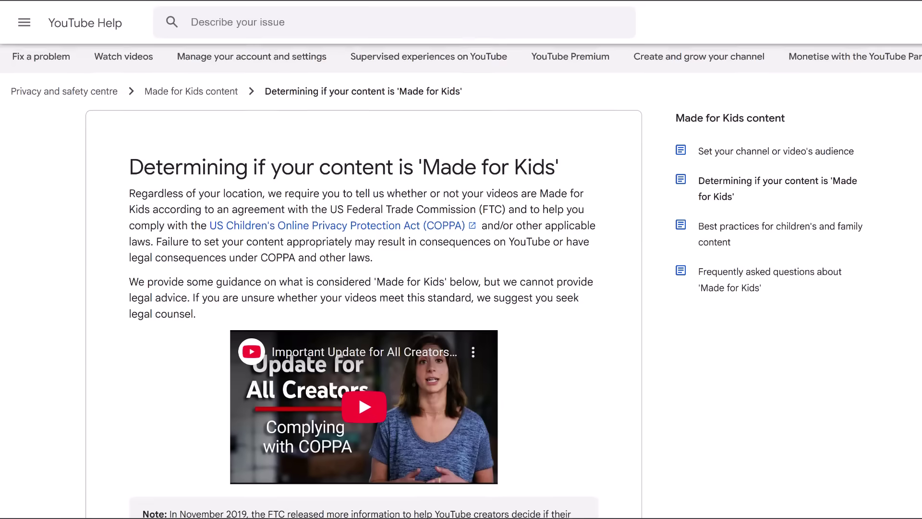
pyautogui.scroll(-8, 363, 279)
pyautogui.scroll(-5, 364, 278)
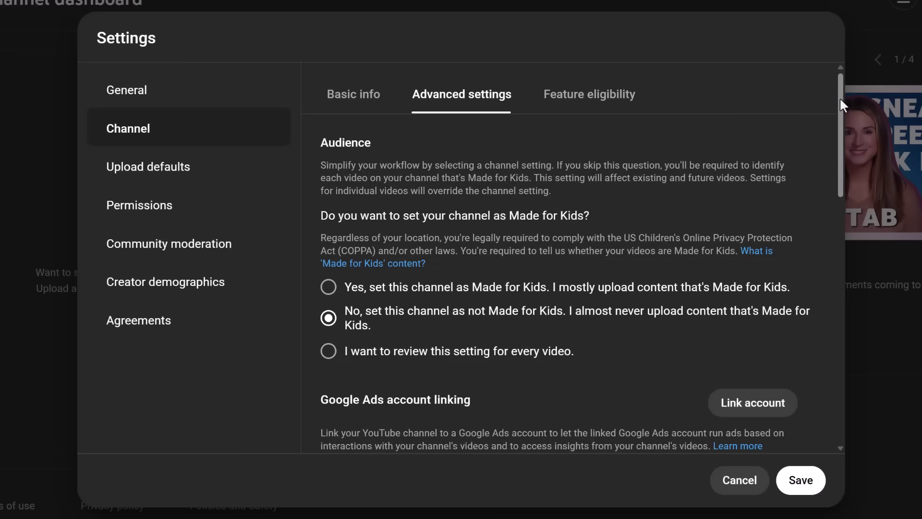
pyautogui.moveTo(840, 97); pyautogui.dragTo(843, 311)
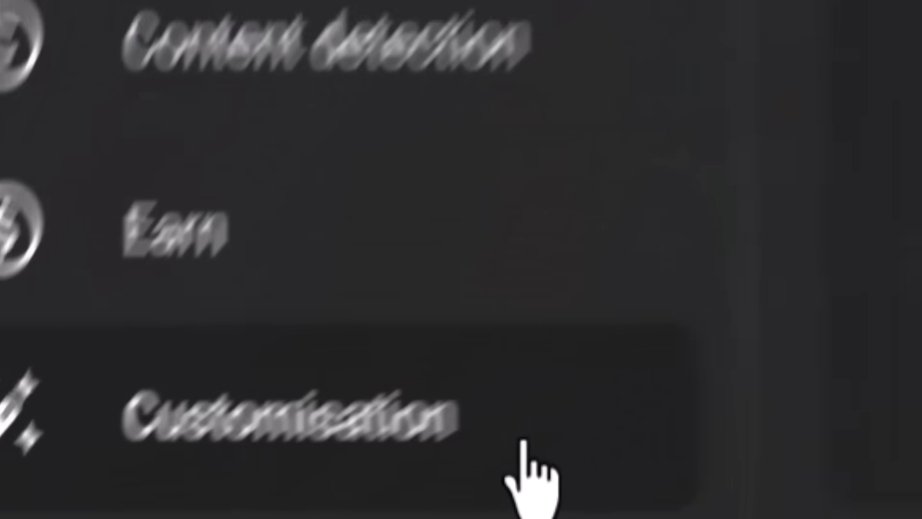
# Open Customisation and scroll through the Profile tab's name, handle and details.
pyautogui.click(797, 290)
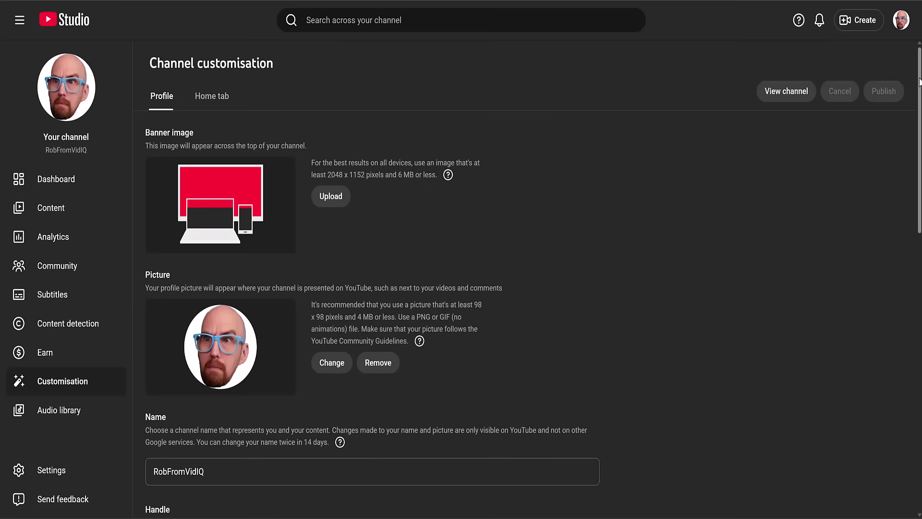
pyautogui.scroll(-4, 377, 288)
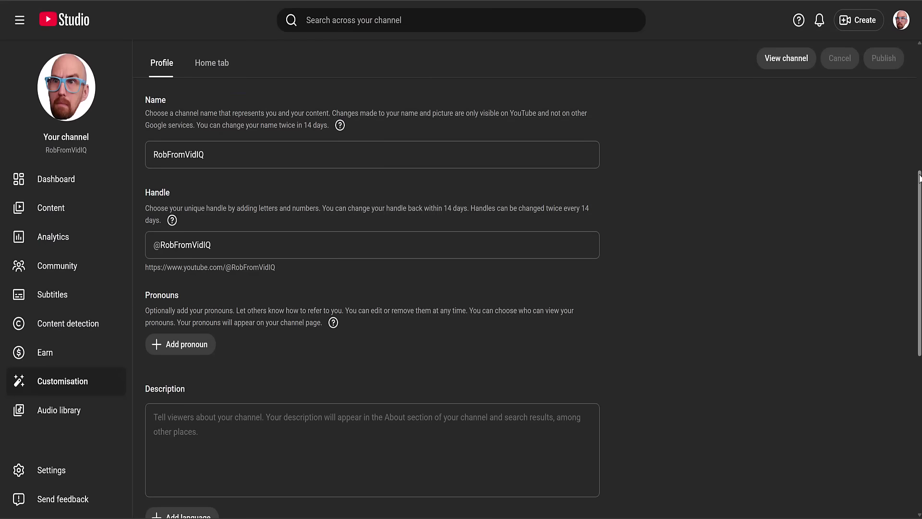
pyautogui.moveTo(919, 177); pyautogui.dragTo(911, 323)
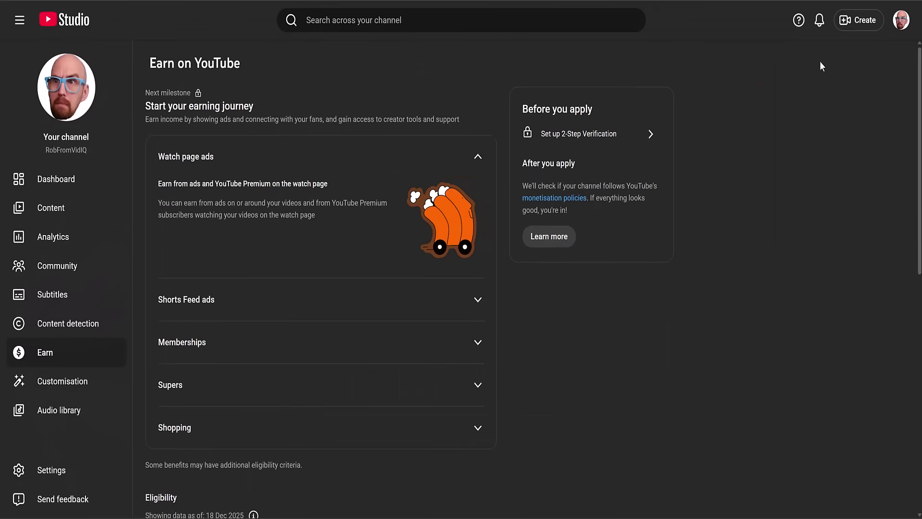
# Scroll to Eligibility on the Earn page and choose 'Set up 2-Step Verification'.
pyautogui.scroll(-7, 919, 60)
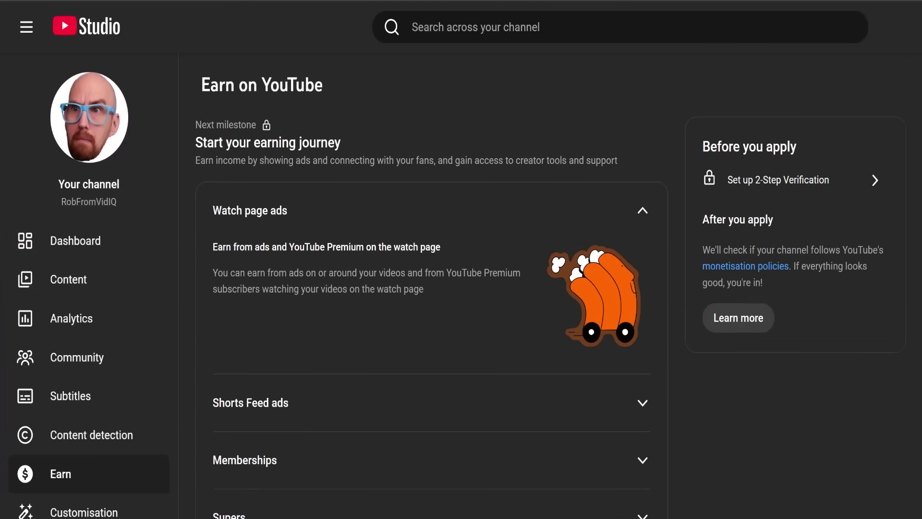
pyautogui.click(874, 185)
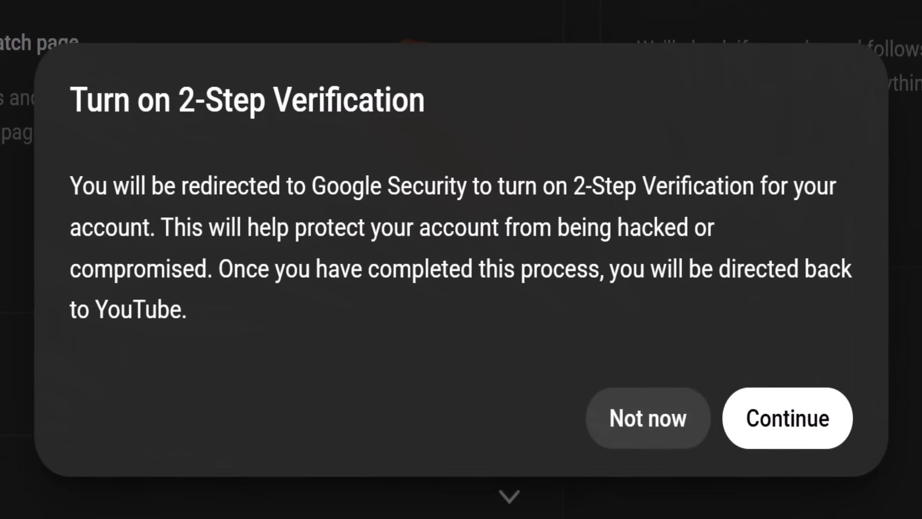